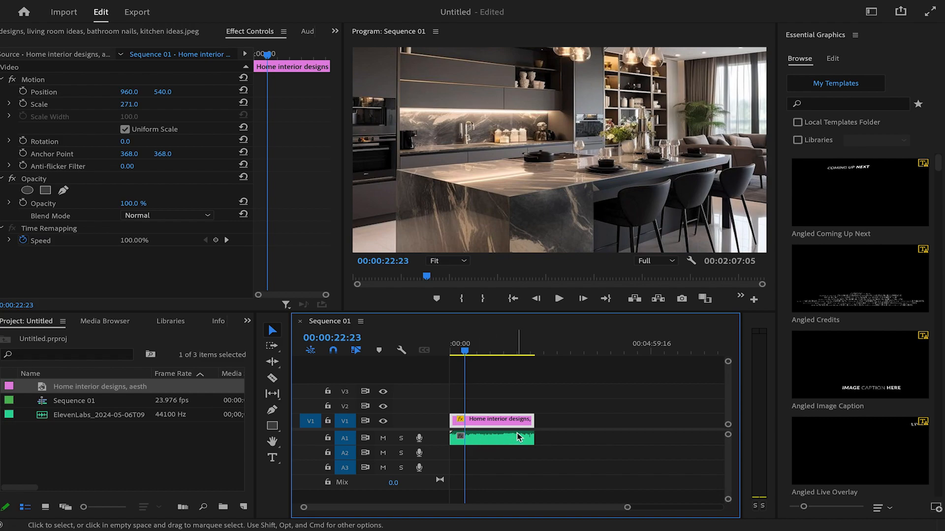
Step: Transcribe Sequence 01 in English from the Mix audio track, with recognition of different speakers enabled
{"action": "left_click", "coordinate": [568, 436]}
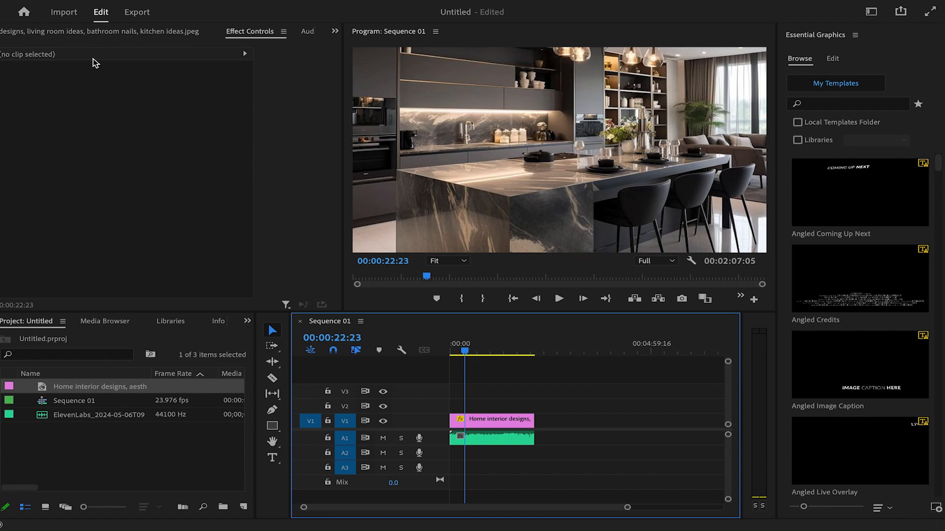
{"action": "left_click", "coordinate": [335, 32]}
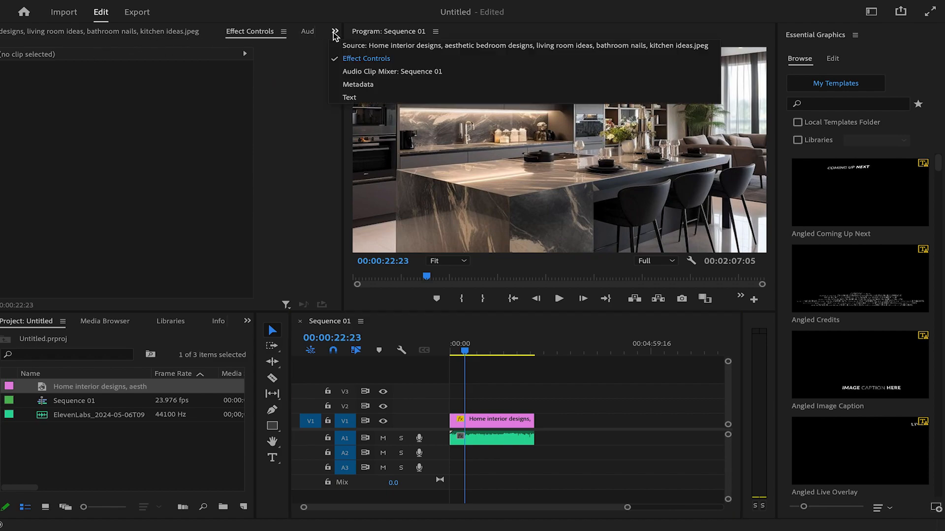
{"action": "left_click", "coordinate": [344, 98]}
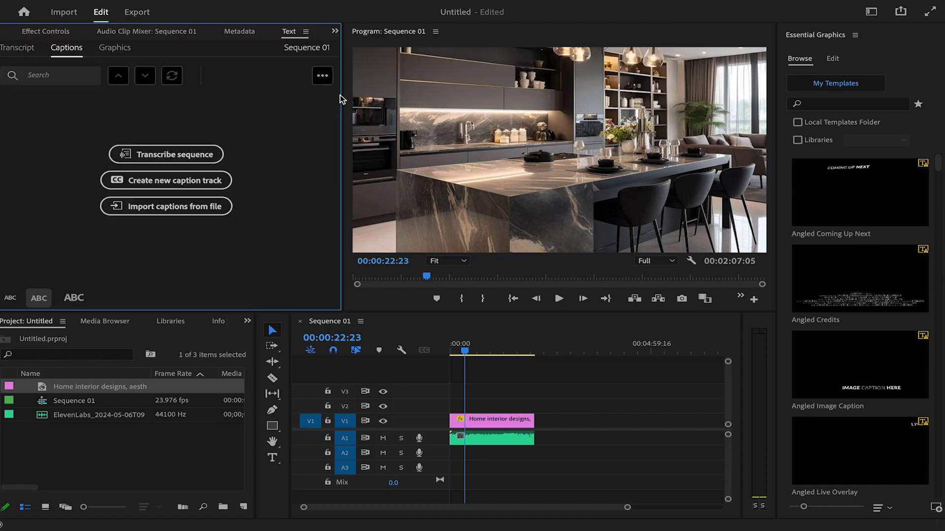
{"action": "left_click", "coordinate": [198, 155]}
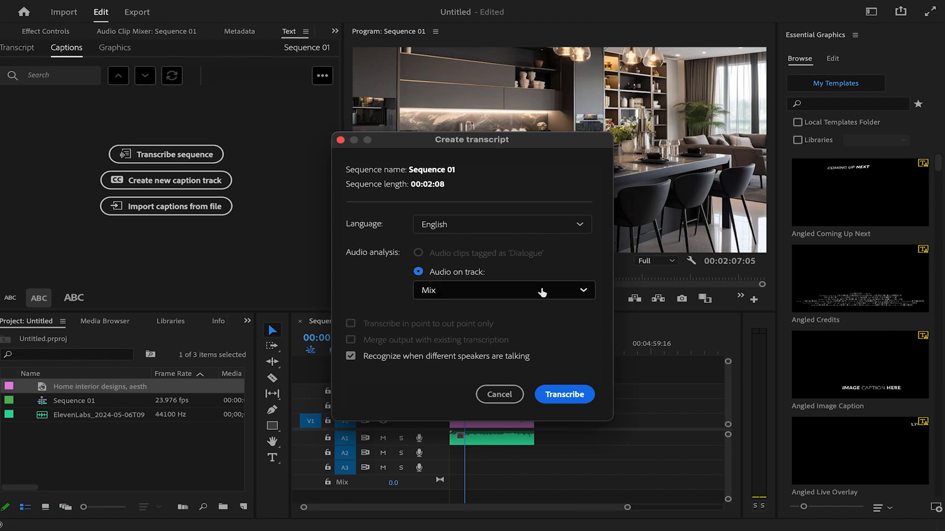
{"action": "left_click", "coordinate": [564, 395]}
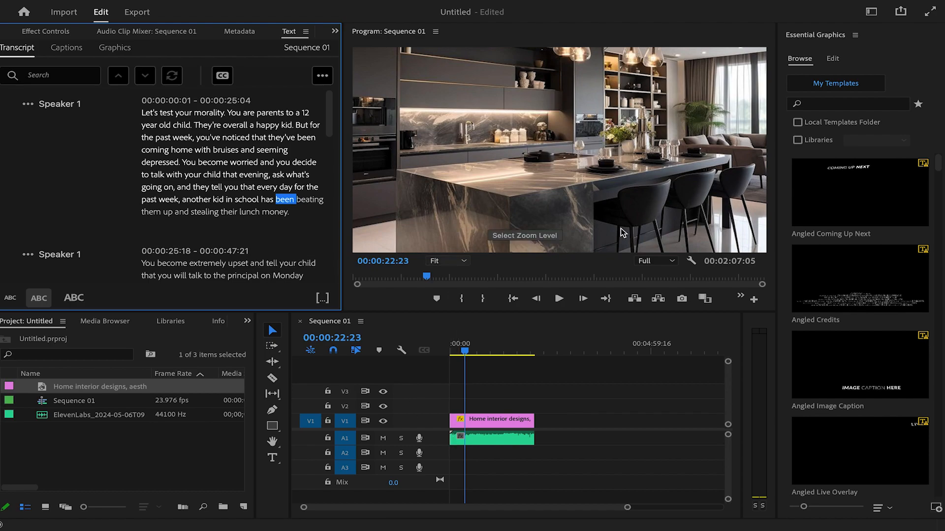
Step: Create single-line subtitle captions from the sequence transcript using the Subtitle default preset and a shorter maximum length in characters
{"action": "left_click", "coordinate": [222, 80]}
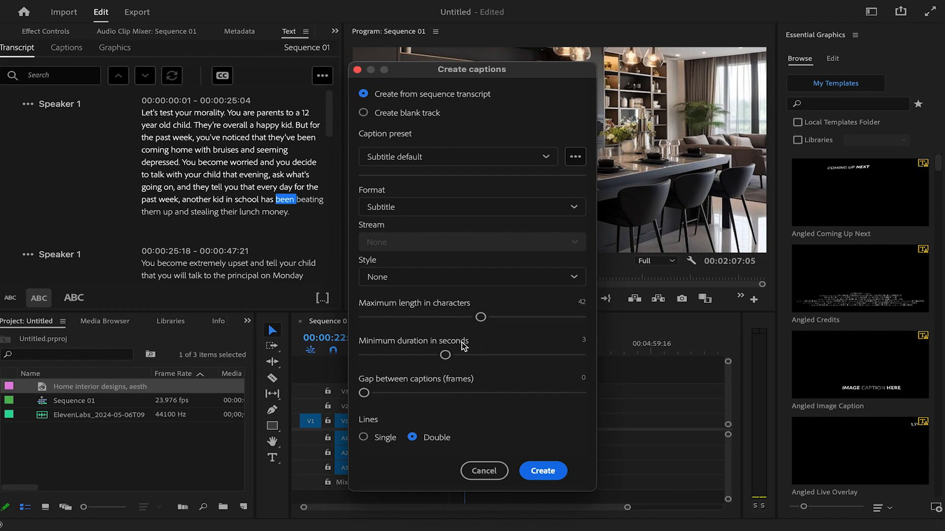
{"action": "left_click_drag", "start_coordinate": [479, 317], "coordinate": [439, 320]}
{"action": "left_click", "coordinate": [362, 438]}
{"action": "left_click", "coordinate": [542, 472]}
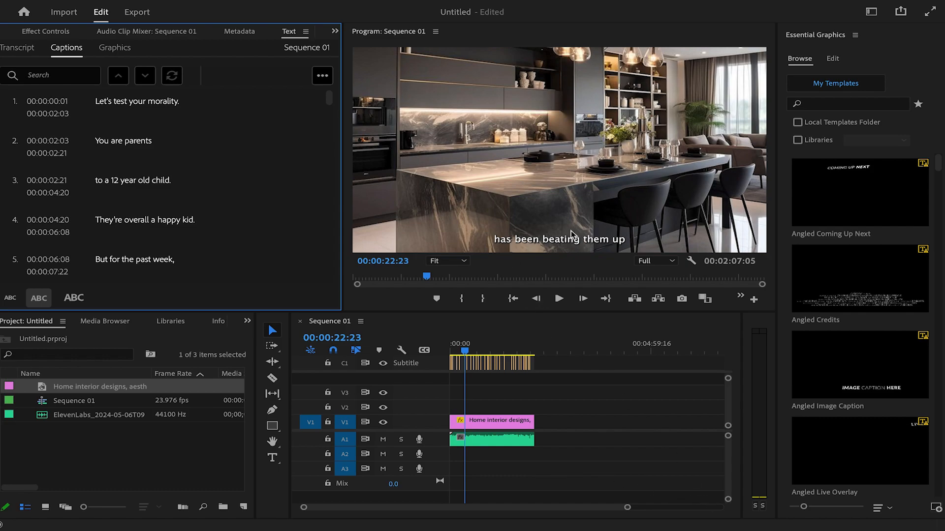
Step: Play part of the sequence in the maximized program monitor to check the generated captions, and restore the normal layout
{"action": "key", "text": "grave"}
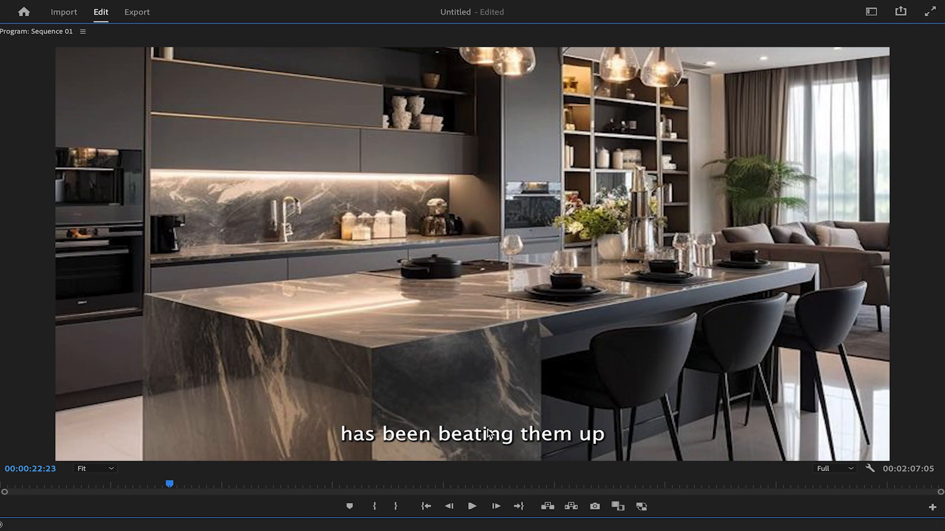
{"action": "key", "text": "space"}
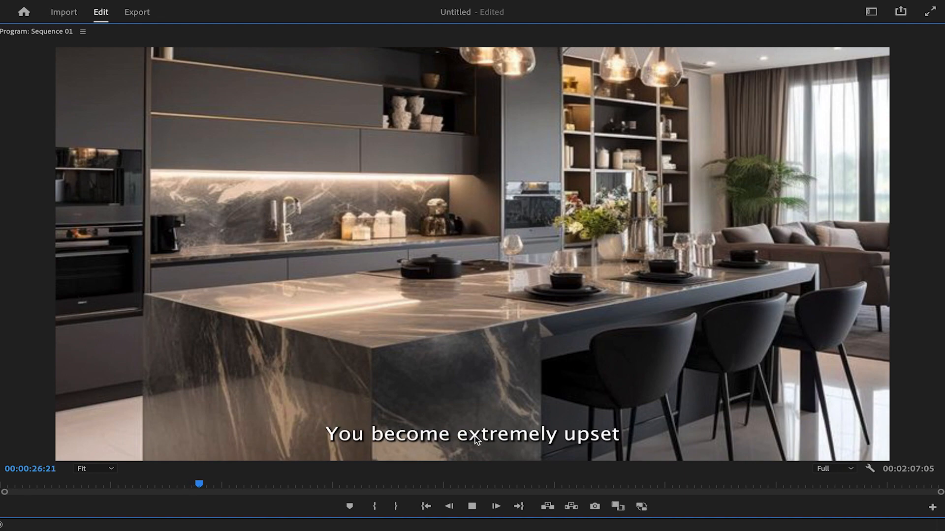
{"action": "key", "text": "space"}
{"action": "key", "text": "grave"}
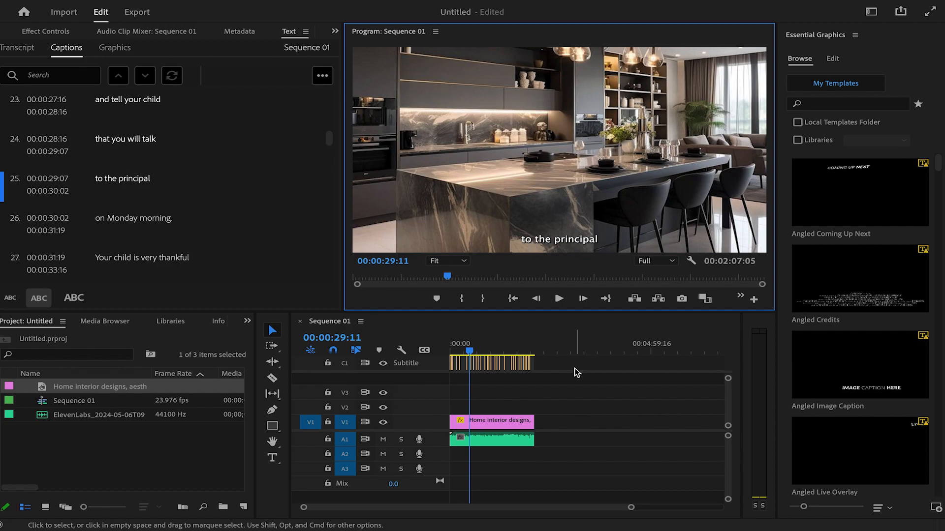
Step: Select all the captions on the subtitle track in the timeline
{"action": "left_click_drag", "start_coordinate": [575, 368], "coordinate": [441, 370]}
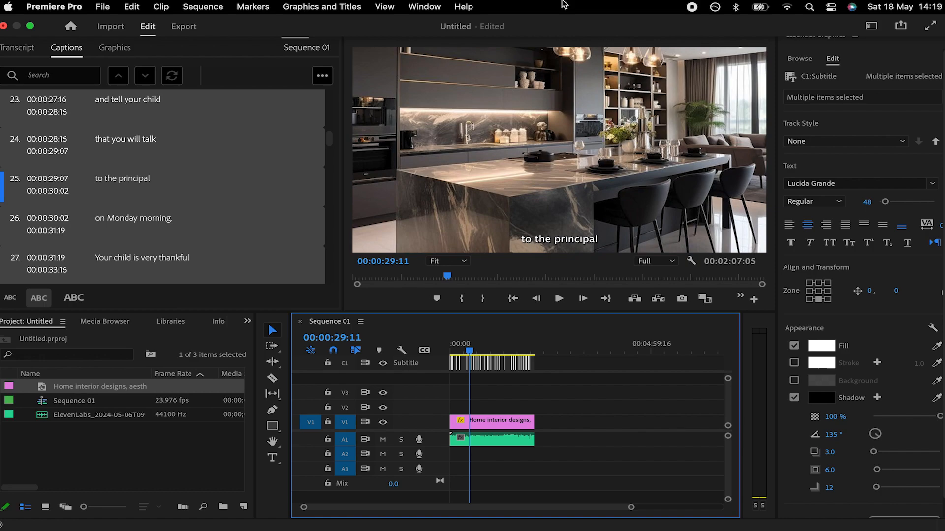
{"action": "left_click", "coordinate": [427, 8]}
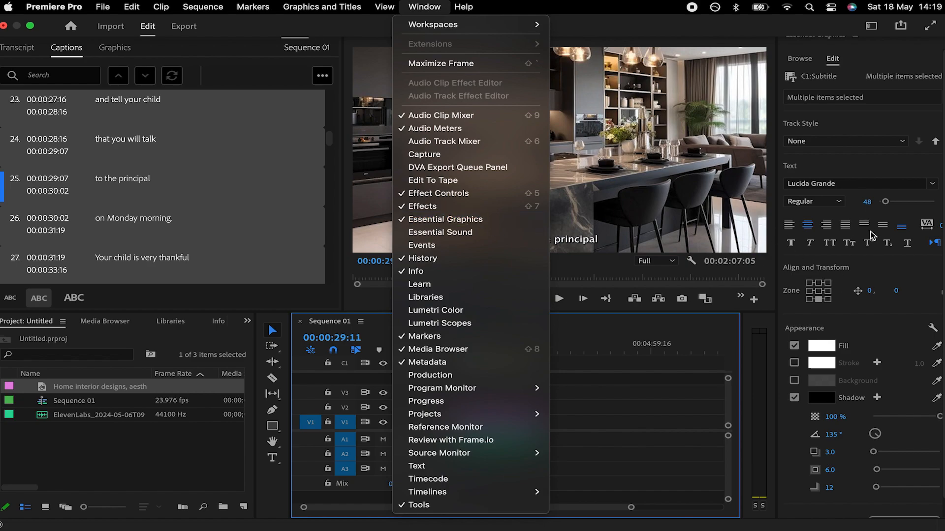
{"action": "key", "text": "Escape"}
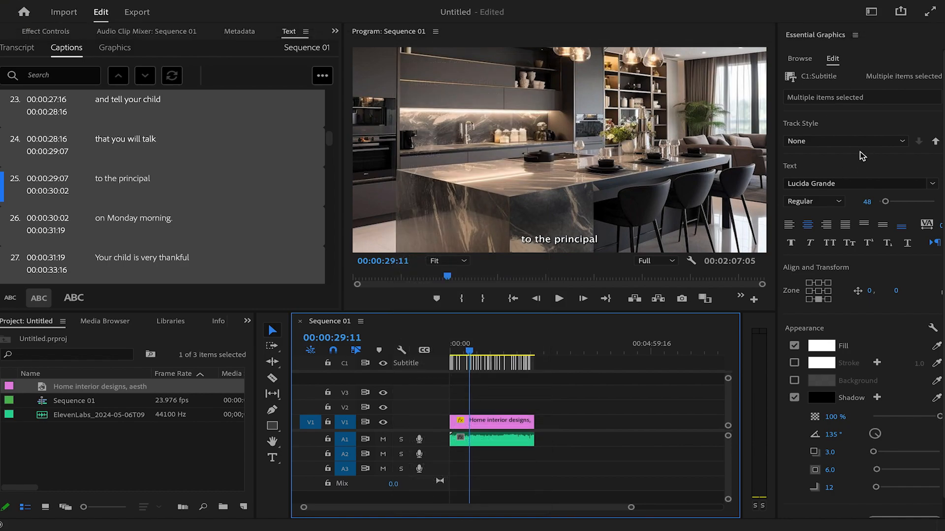
Step: Try the Lucy Said Ok Personal Use font on the selected captions
{"action": "left_click", "coordinate": [841, 184]}
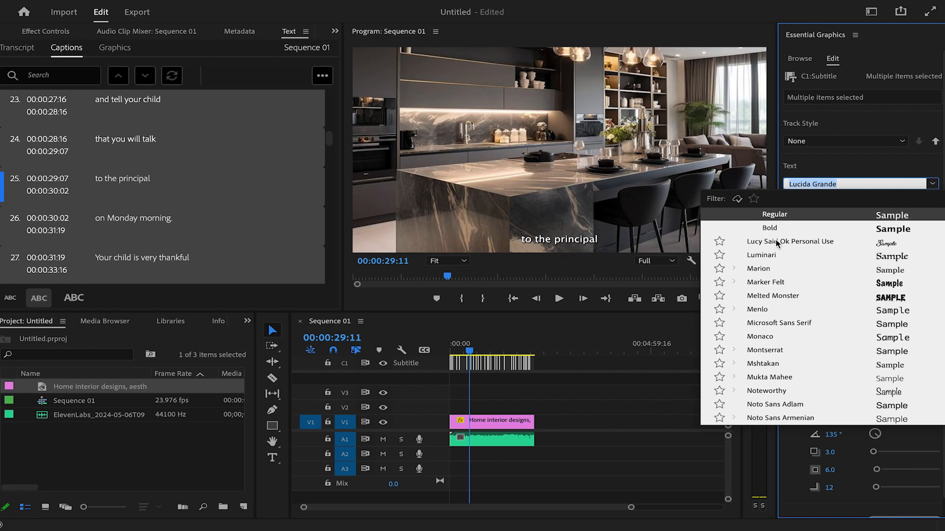
{"action": "key", "text": "Escape"}
{"action": "key", "text": "Down"}
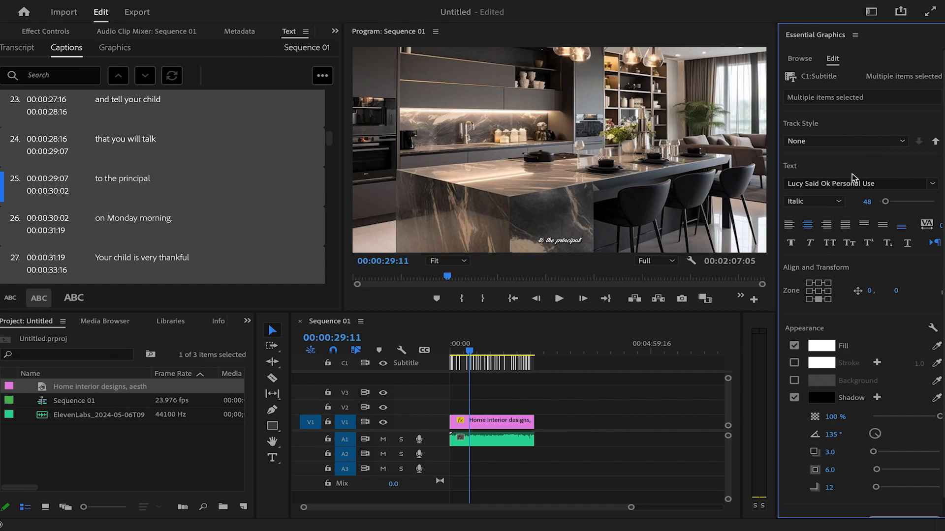
Step: Set the font of the selected captions to Marker Felt and the font size to 80
{"action": "left_click", "coordinate": [883, 183]}
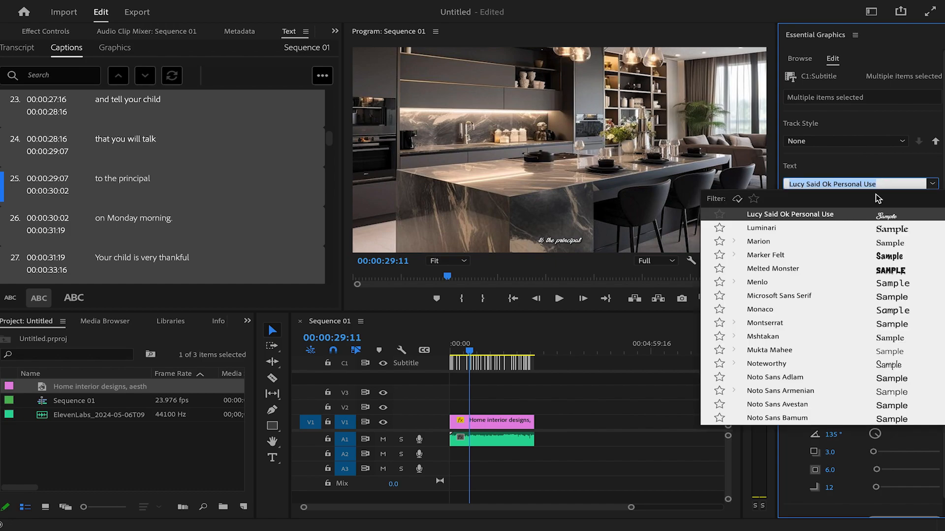
{"action": "left_click", "coordinate": [784, 257]}
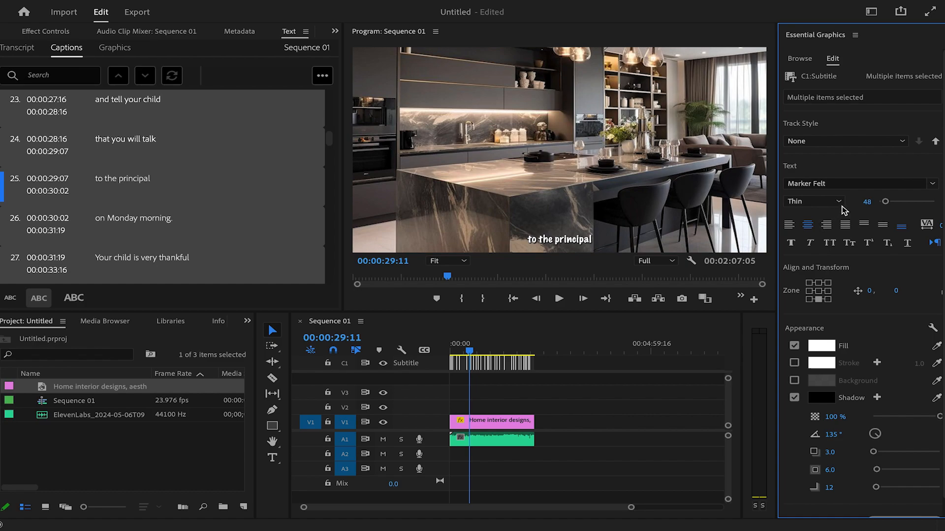
{"action": "left_click", "coordinate": [868, 203]}
{"action": "type", "text": "80"}
{"action": "key", "text": "Return"}
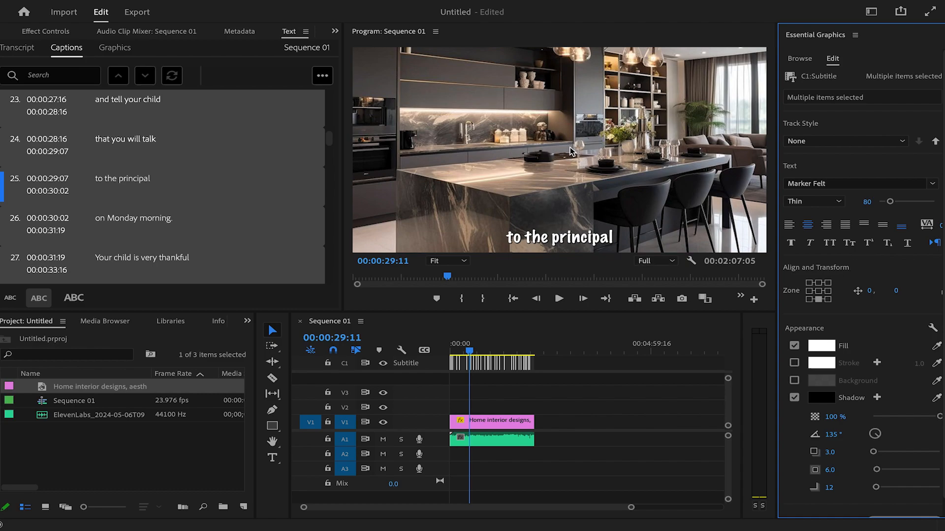
Step: Try the middle-center and top-center alignment zones for the captions before restoring the bottom-center zone
{"action": "left_click", "coordinate": [818, 291]}
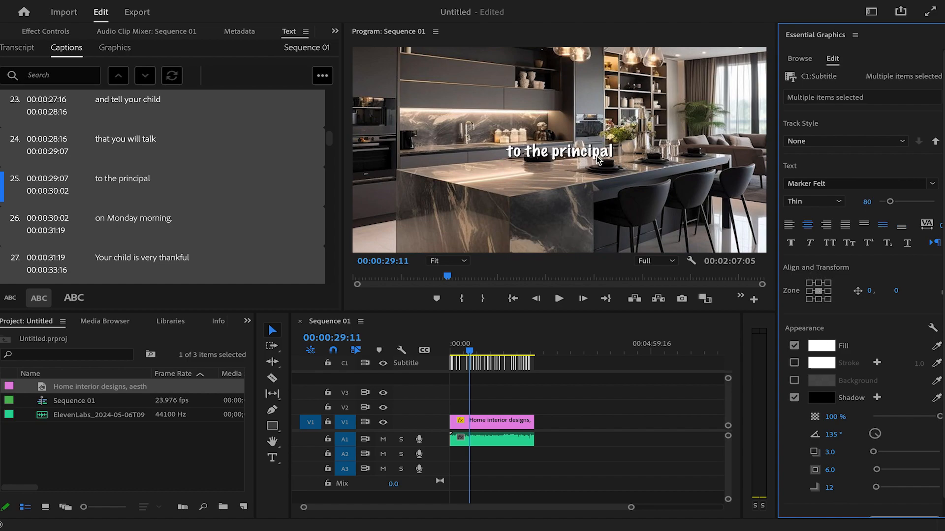
{"action": "left_click", "coordinate": [817, 284]}
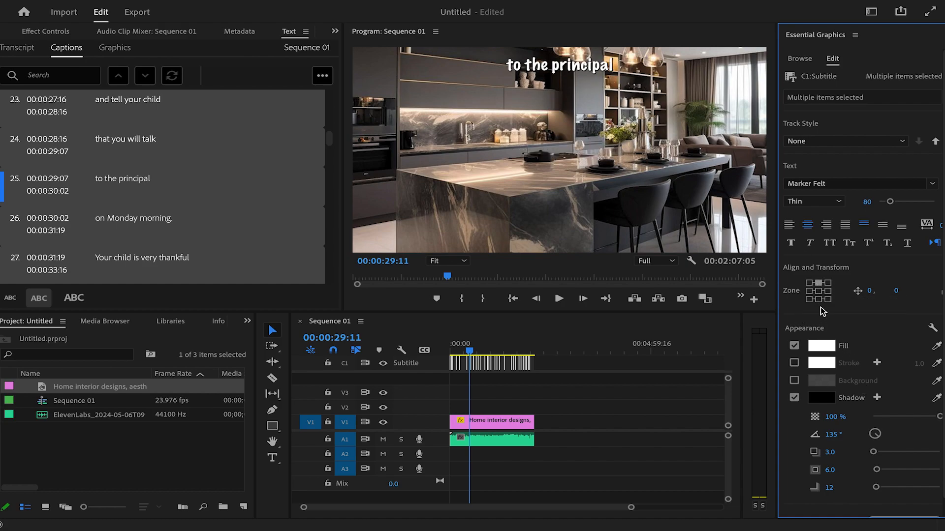
{"action": "left_click", "coordinate": [819, 300]}
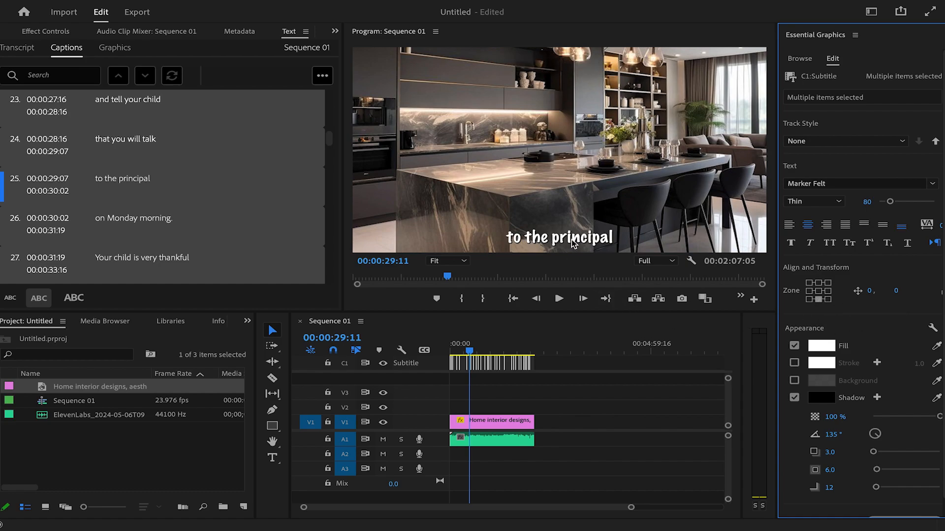
Step: Enable a stroke on the captions, color it near-black (010101), and set its width to 7
{"action": "left_click", "coordinate": [794, 364]}
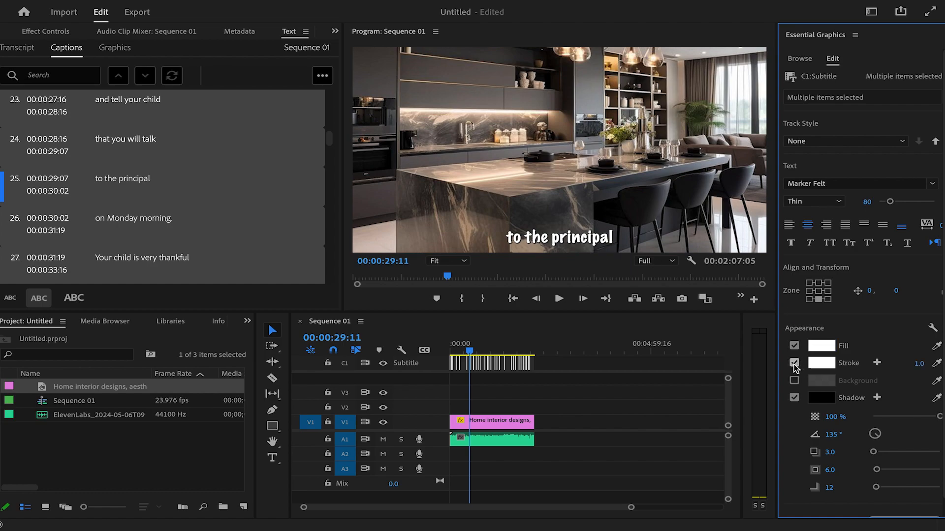
{"action": "left_click", "coordinate": [820, 363]}
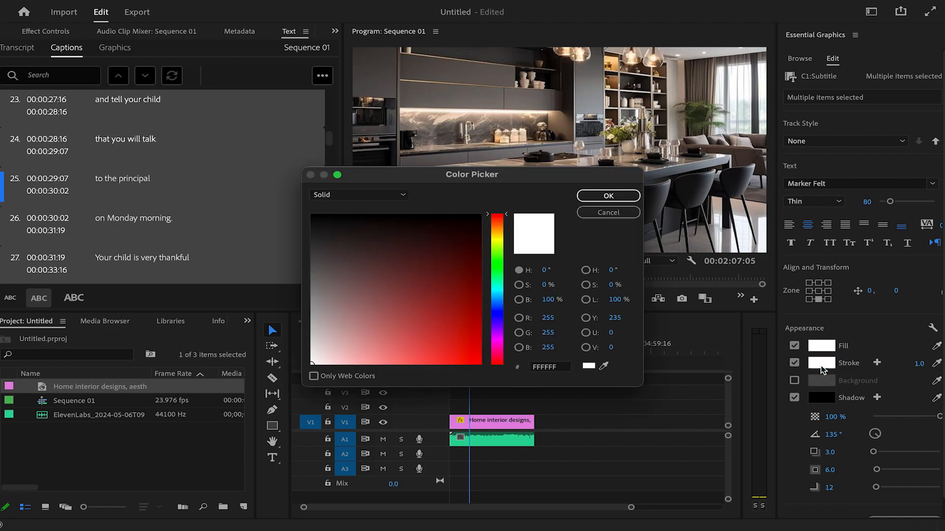
{"action": "left_click_drag", "start_coordinate": [322, 213], "coordinate": [313, 214]}
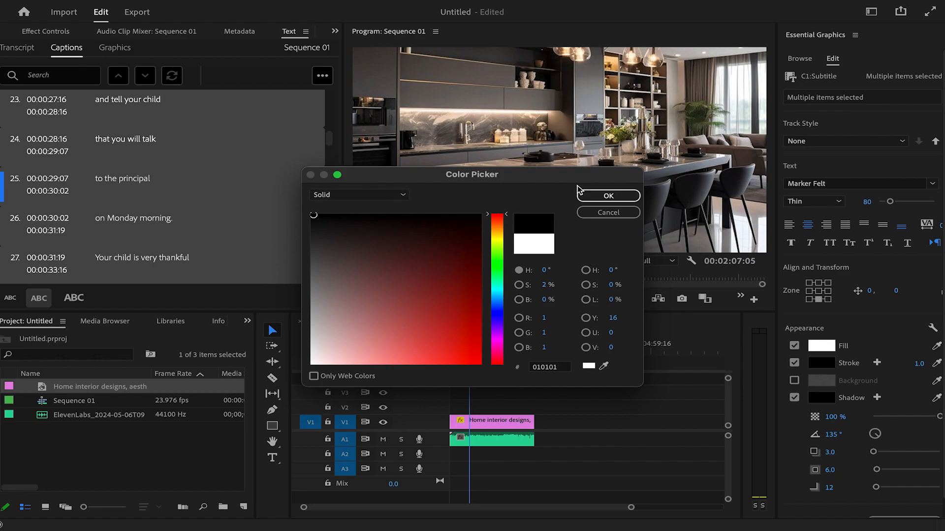
{"action": "left_click", "coordinate": [593, 196]}
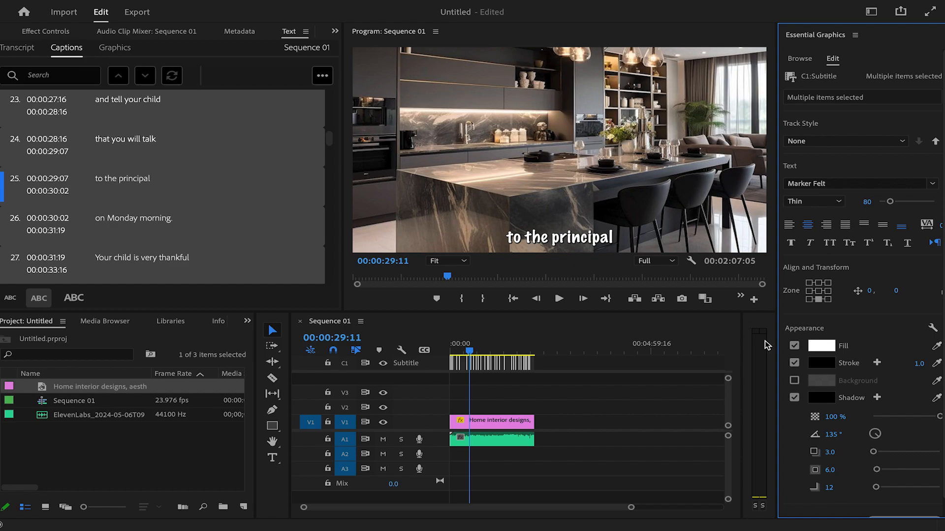
{"action": "left_click", "coordinate": [918, 366]}
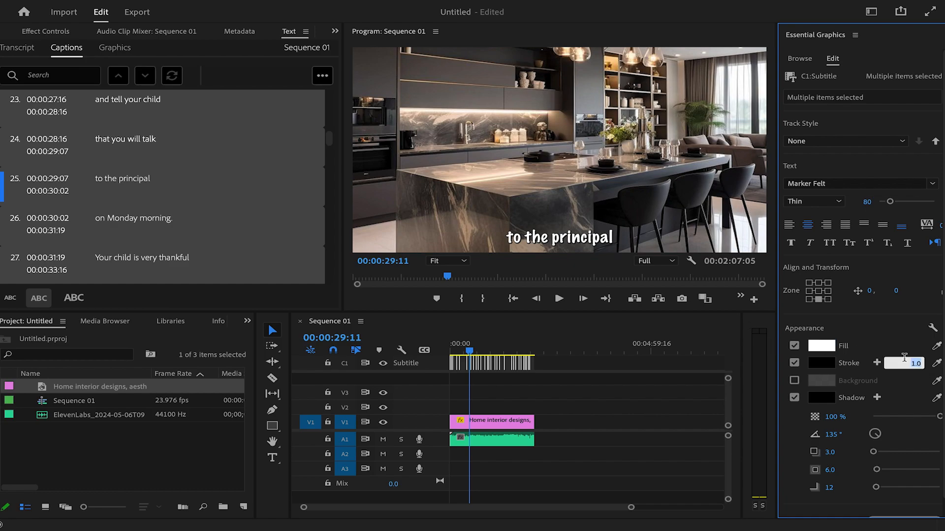
{"action": "type", "text": "7"}
{"action": "left_click", "coordinate": [877, 331]}
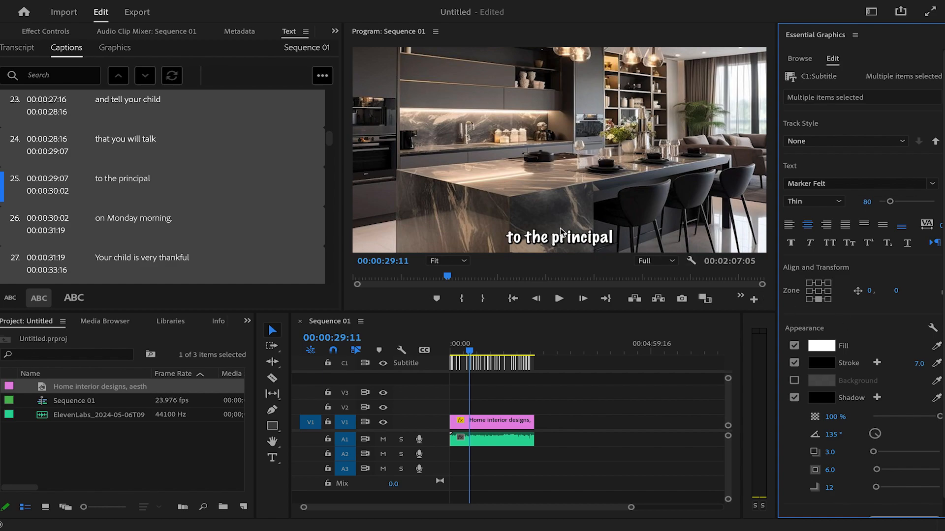
Step: Review the restyled captions in the maximized program monitor and at other points in the sequence, playing it from 00:00:06:00
{"action": "key", "text": "grave"}
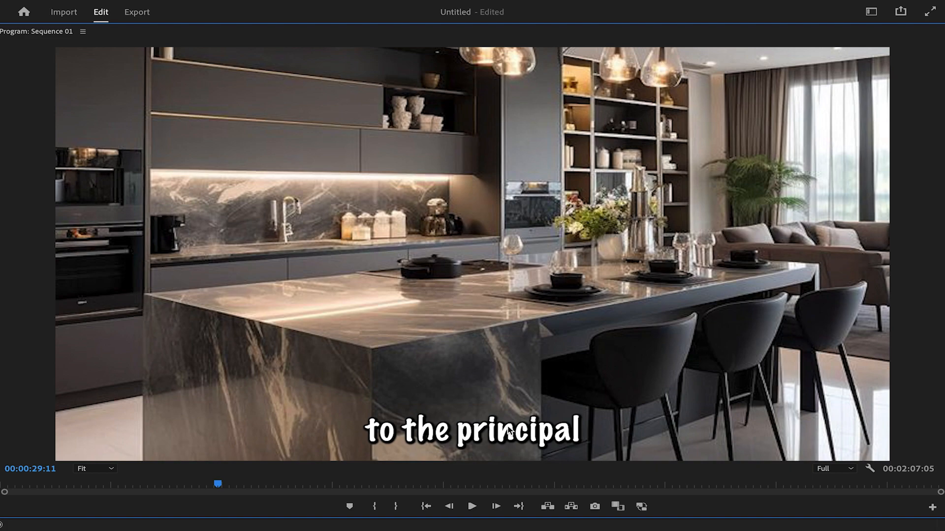
{"action": "key", "text": "grave"}
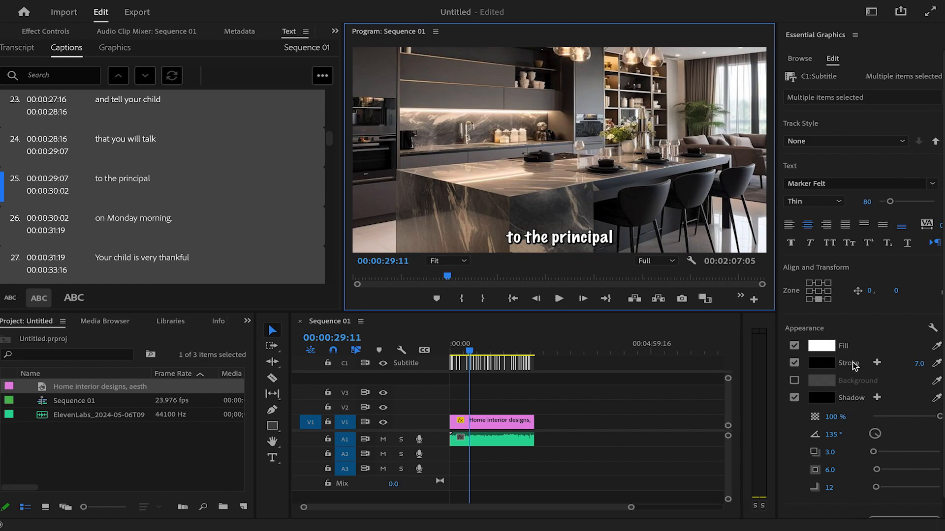
{"action": "left_click", "coordinate": [492, 345]}
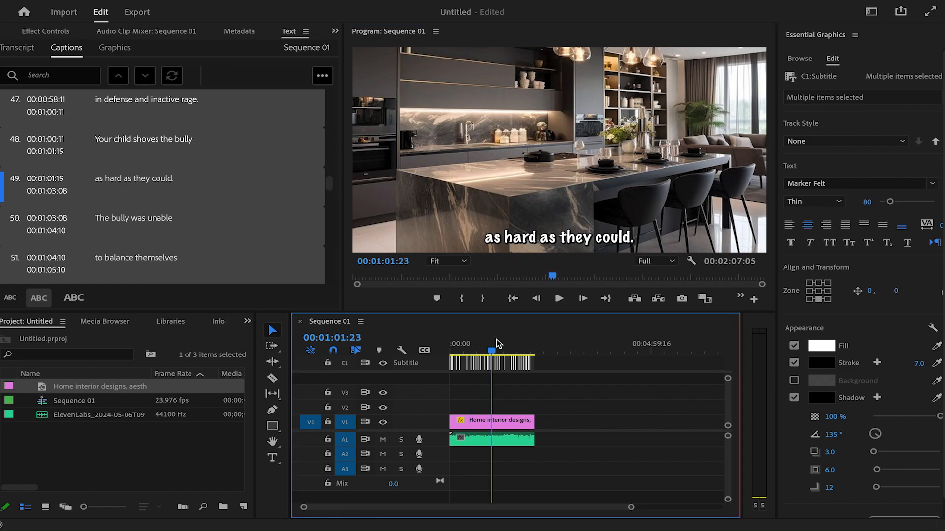
{"action": "left_click", "coordinate": [455, 344]}
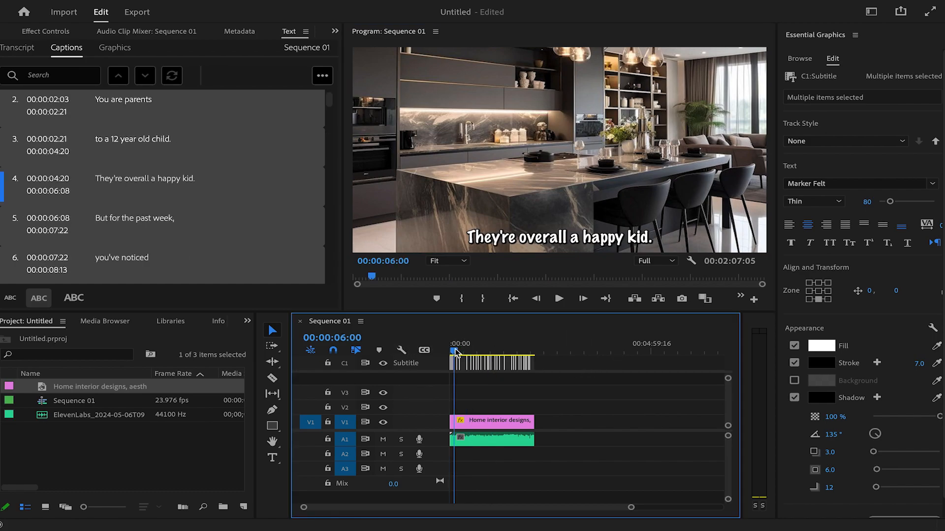
{"action": "key", "text": "space"}
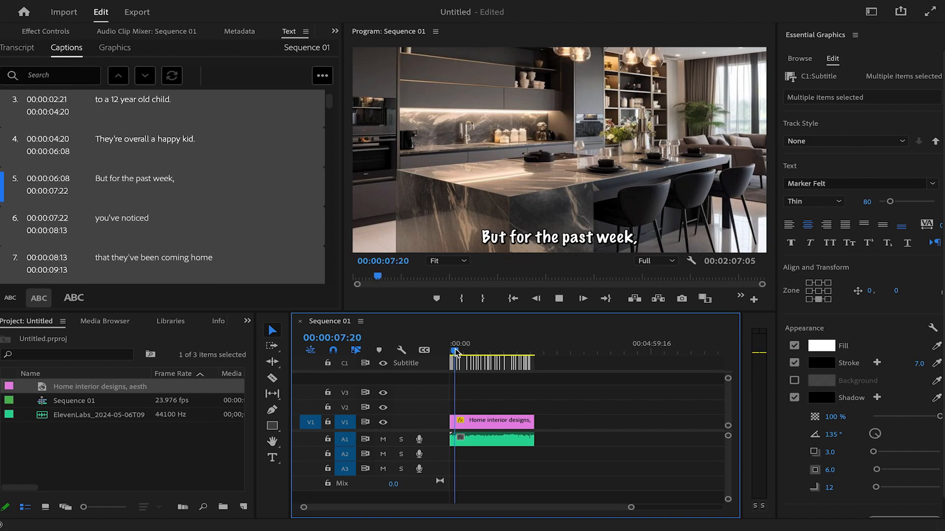
{"action": "key", "text": "grave"}
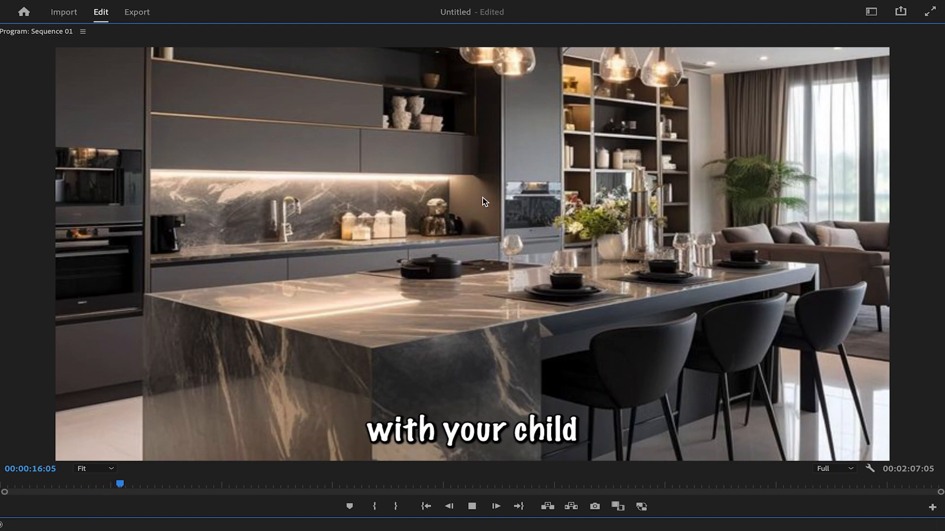
{"action": "key", "text": "space"}
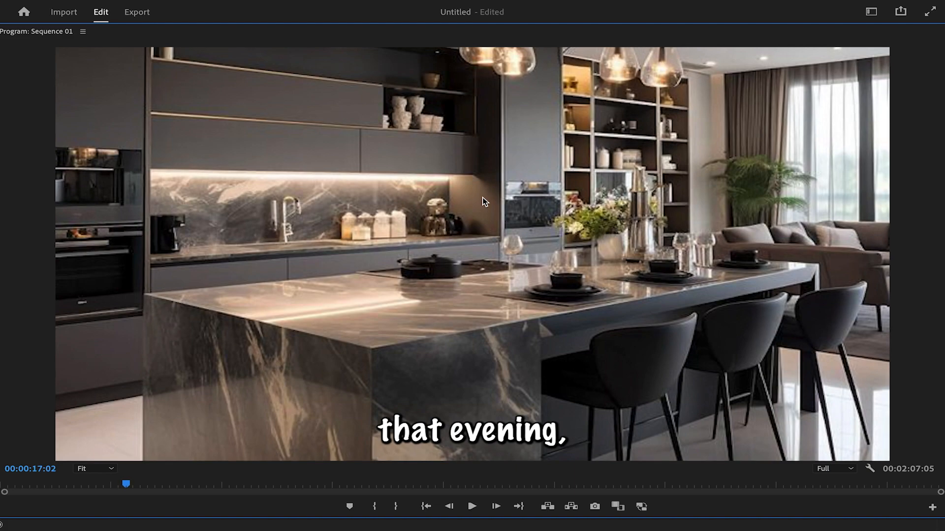
{"action": "key", "text": "grave"}
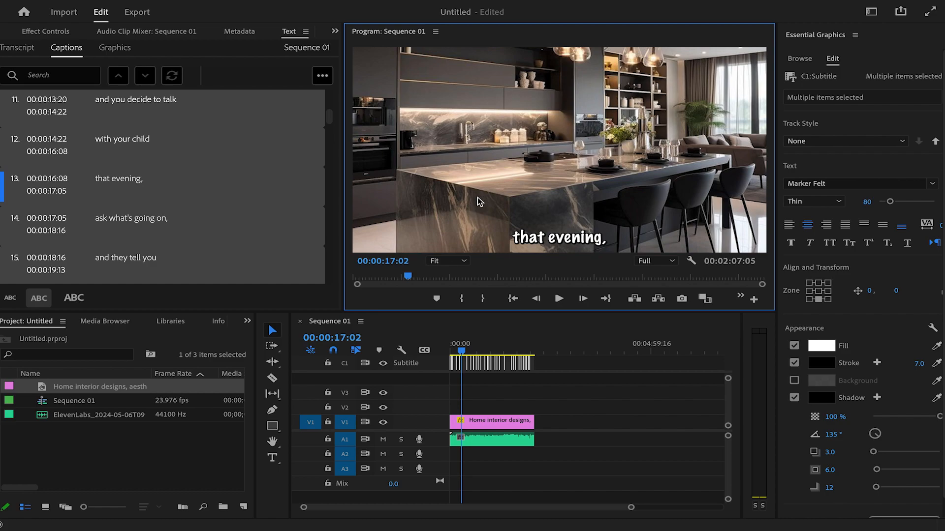
Step: Replace "depressed" with "impressed" in caption 9, making it read "and seeming impressed.", and reselect that caption to preview it
{"action": "scroll", "coordinate": [133, 149], "scroll_direction": "up", "scroll_amount": 6}
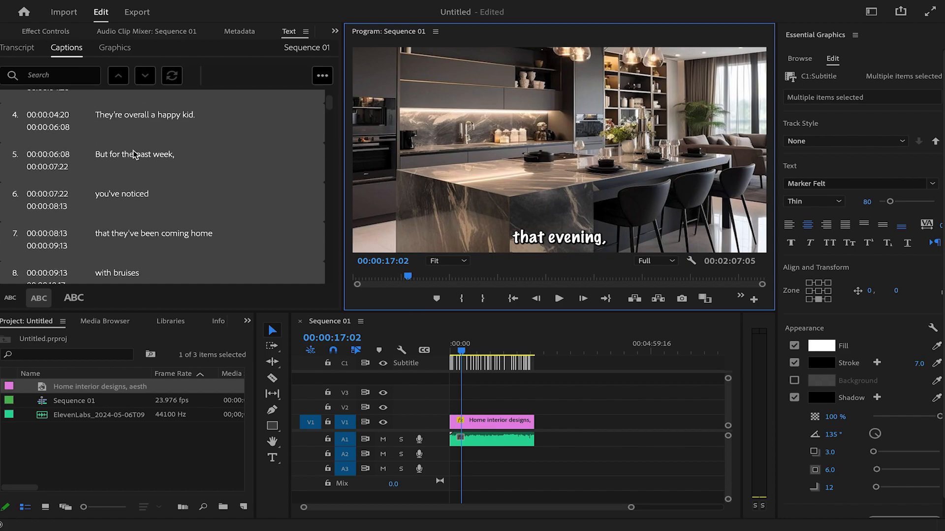
{"action": "scroll", "coordinate": [133, 155], "scroll_direction": "up", "scroll_amount": 3}
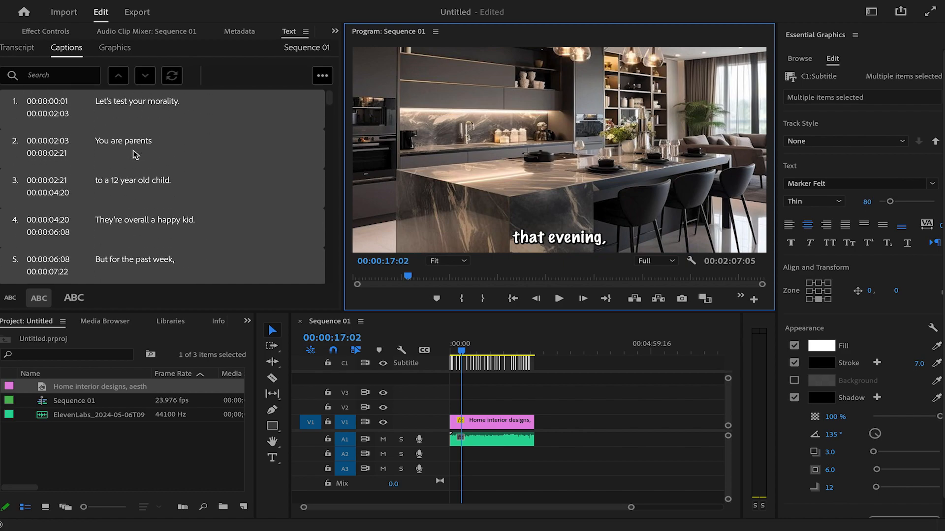
{"action": "scroll", "coordinate": [133, 150], "scroll_direction": "down", "scroll_amount": 11}
{"action": "scroll", "coordinate": [133, 150], "scroll_direction": "up", "scroll_amount": 3}
{"action": "scroll", "coordinate": [133, 150], "scroll_direction": "up", "scroll_amount": 1}
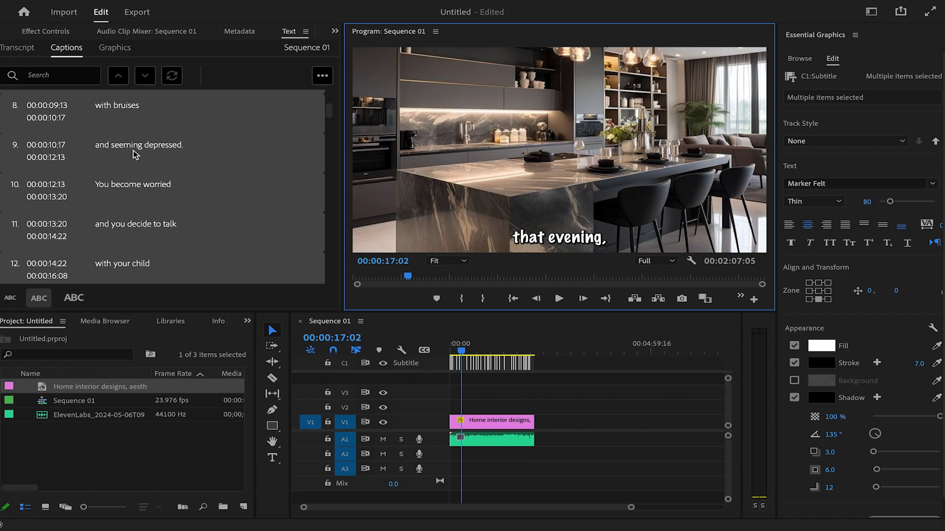
{"action": "left_click", "coordinate": [161, 149]}
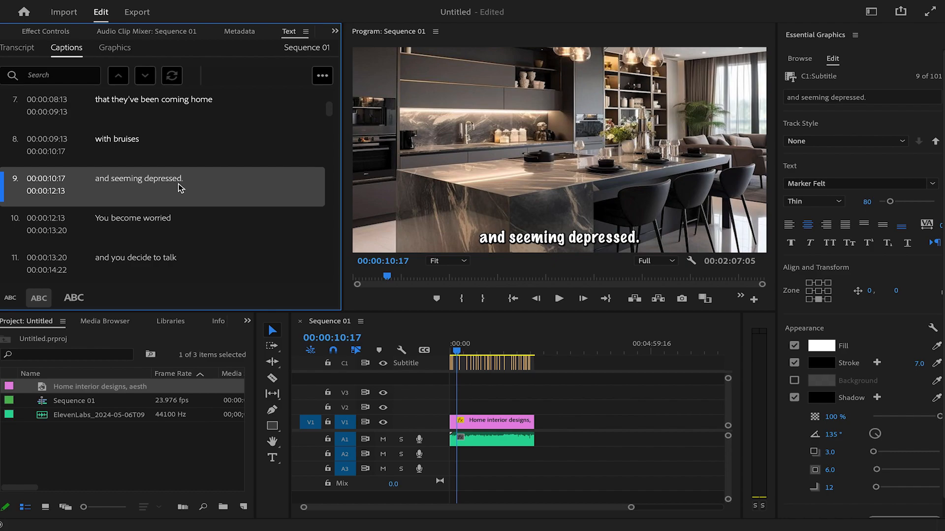
{"action": "double_click", "coordinate": [161, 181]}
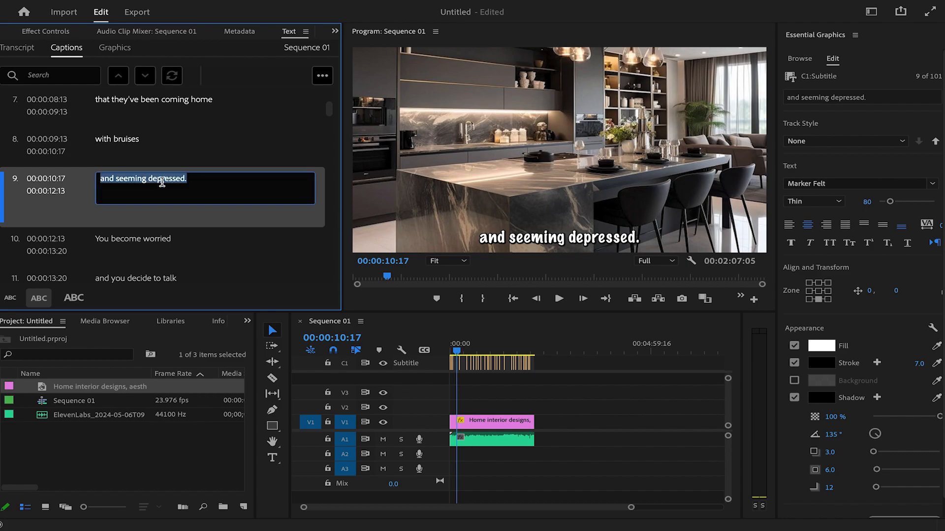
{"action": "left_click", "coordinate": [188, 180]}
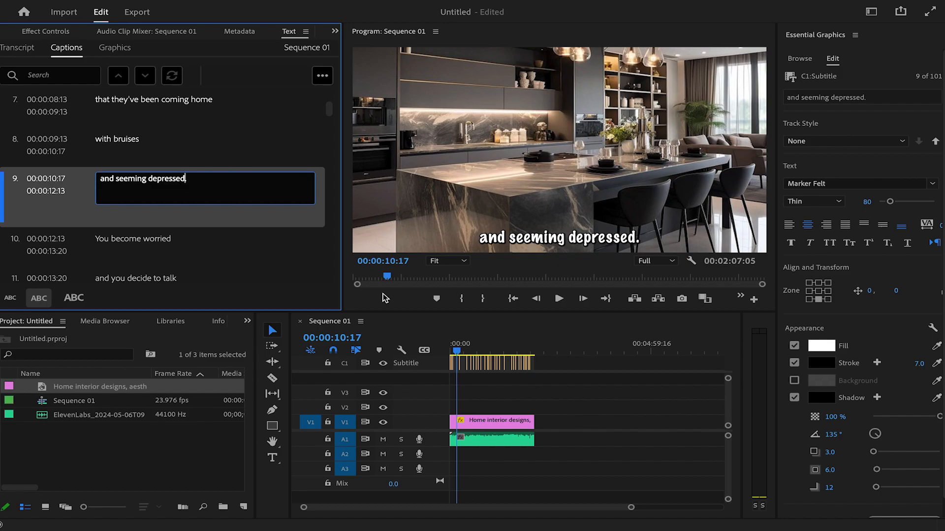
{"action": "key", "text": "BackSpace"}
{"action": "key", "text": "BackSpace"}
{"action": "key", "text": "BackSpace"}
{"action": "key", "text": "BackSpace"}
{"action": "key", "text": "BackSpace"}
{"action": "key", "text": "BackSpace"}
{"action": "key", "text": "BackSpace"}
{"action": "key", "text": "BackSpace"}
{"action": "key", "text": "BackSpace"}
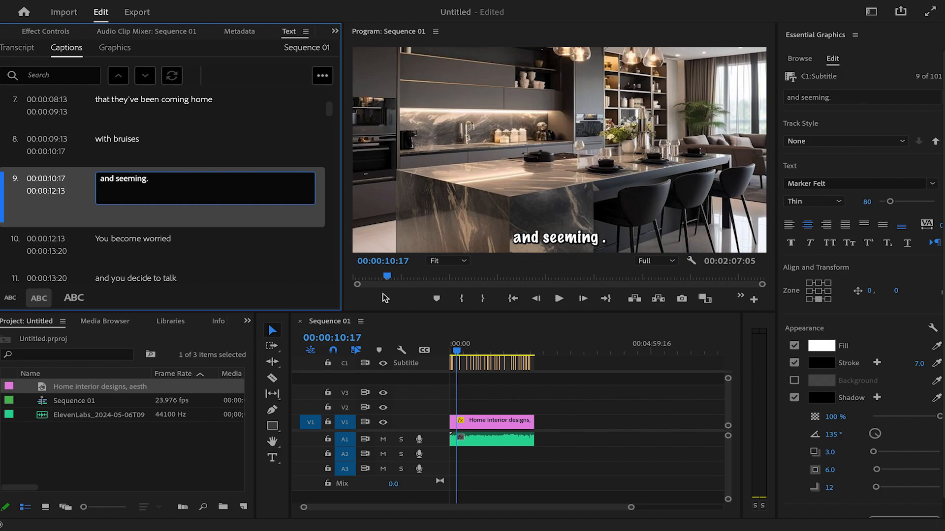
{"action": "type", "text": "im"}
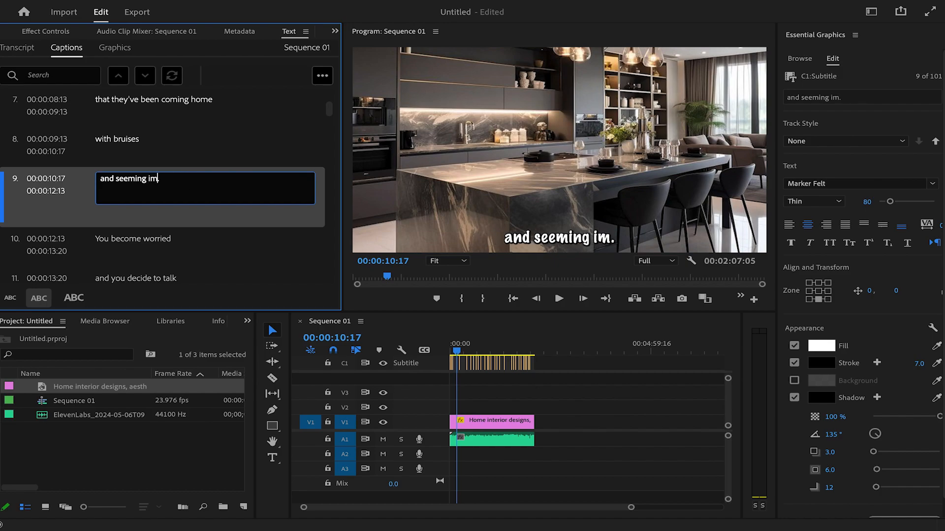
{"action": "type", "text": "pressed"}
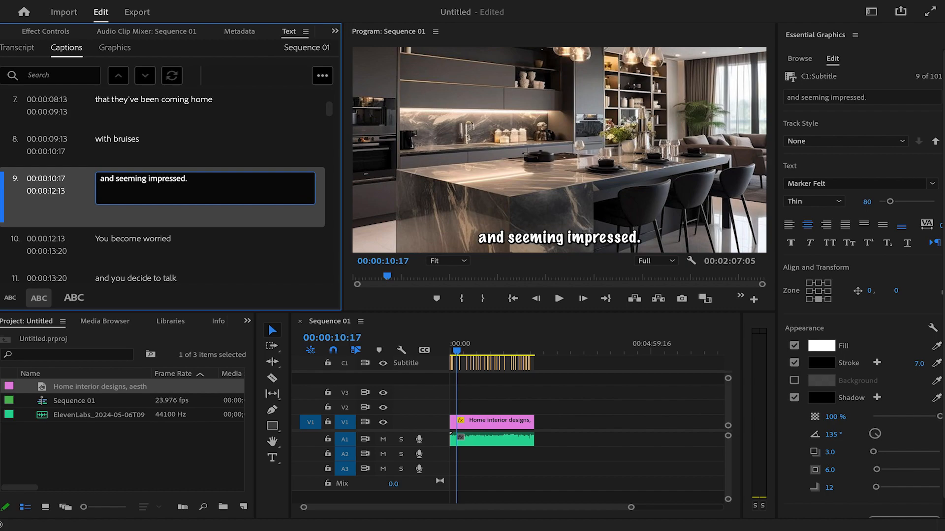
{"action": "left_click", "coordinate": [294, 272]}
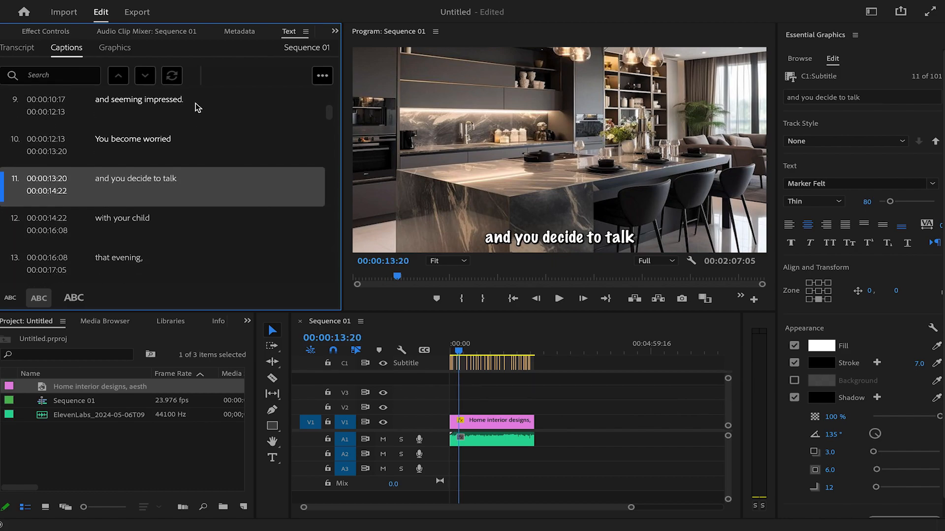
{"action": "left_click", "coordinate": [196, 102]}
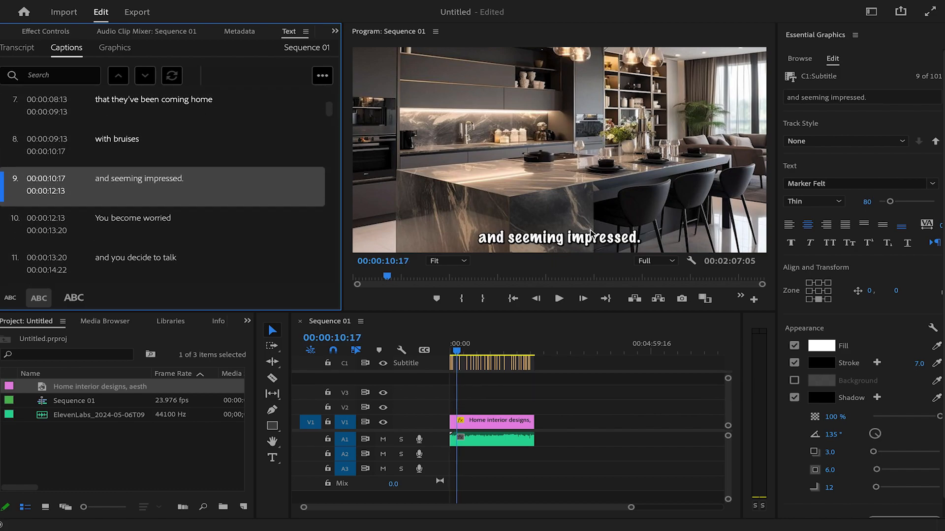